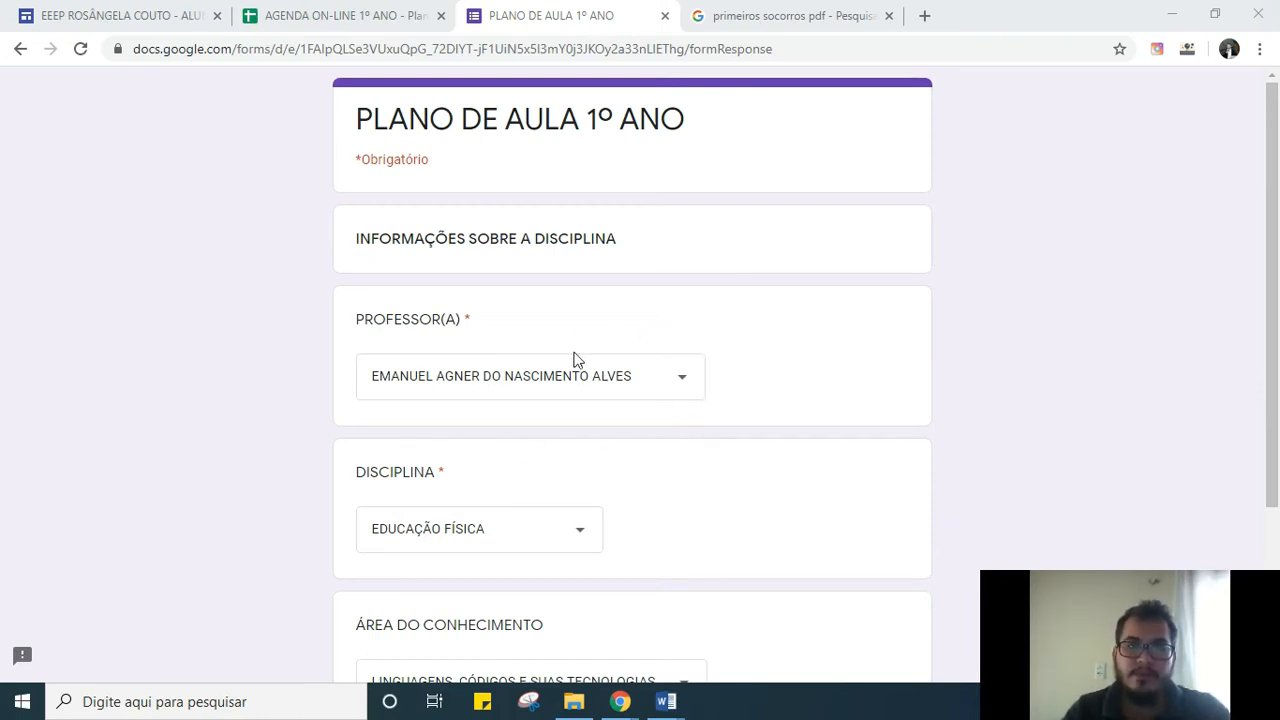
Step: Review the teacher, subject and knowledge area answers, and advance to the lesson information section
scroll(666, 497, down, 2)
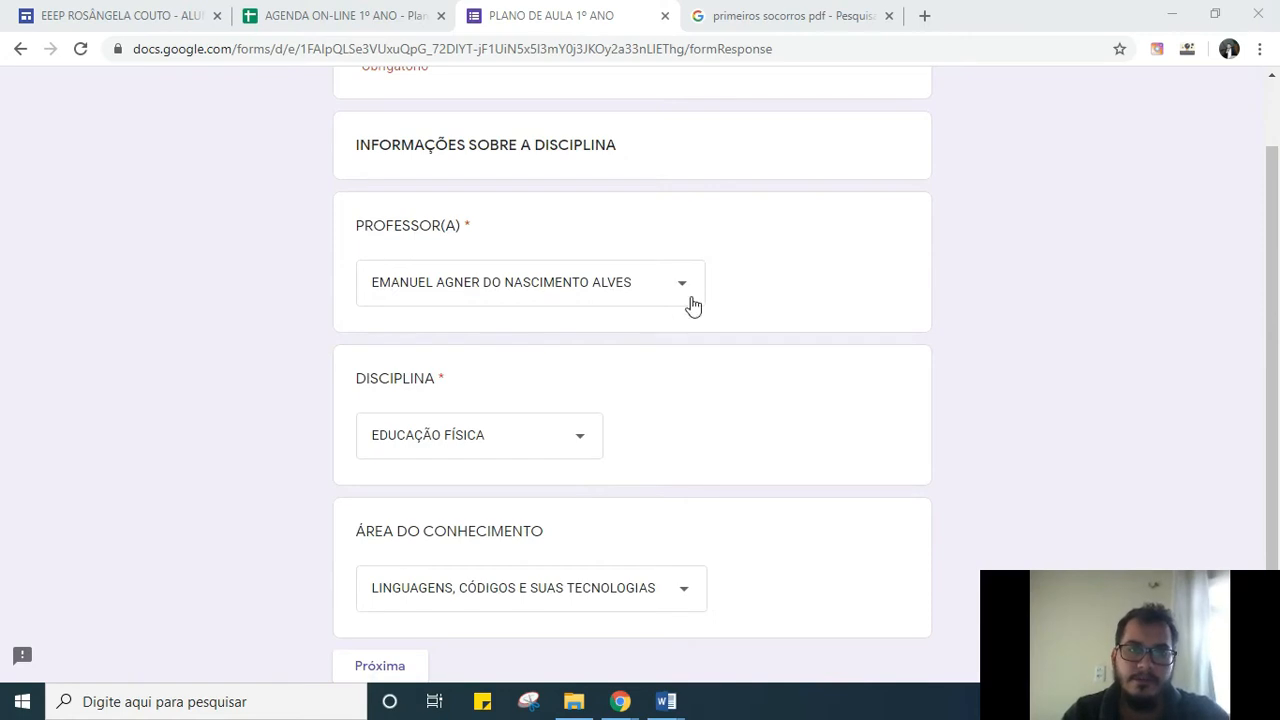
scroll(600, 409, down, 2)
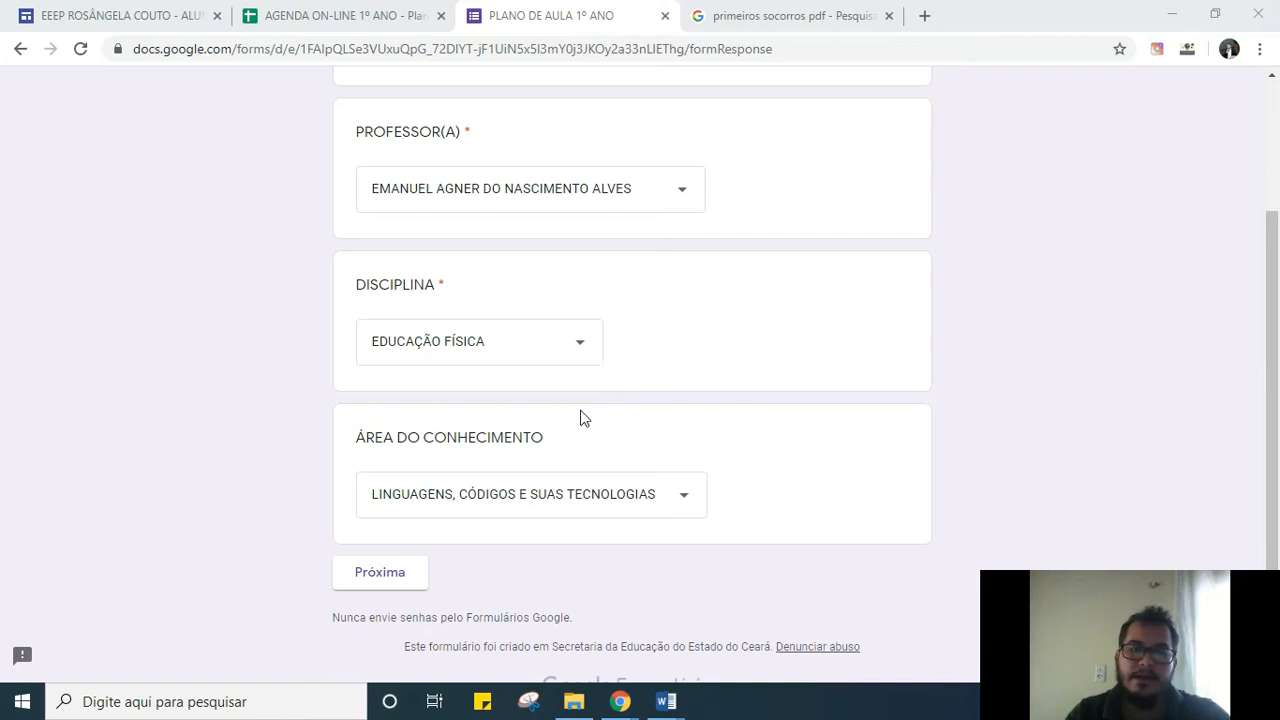
click(390, 573)
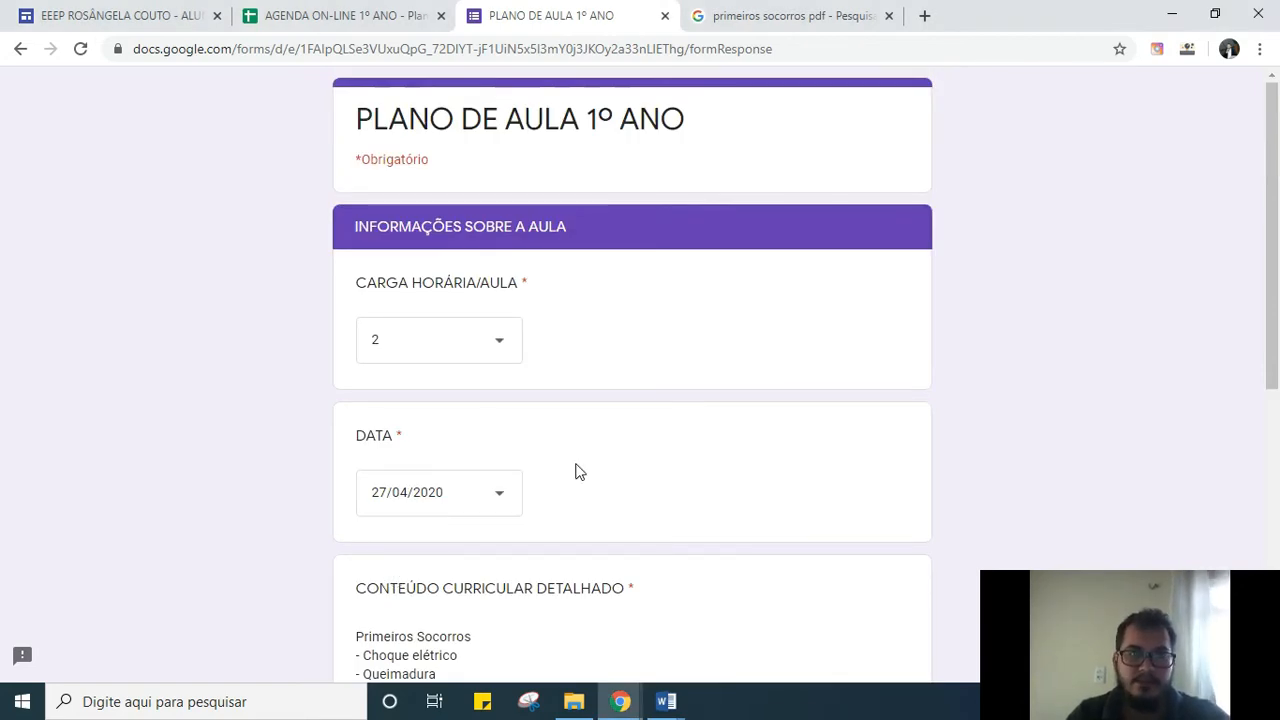
Step: Review the class hours, date, detailed content, cross-cutting theme and curricular integration answers, and advance to the methodology section
scroll(577, 470, down, 1)
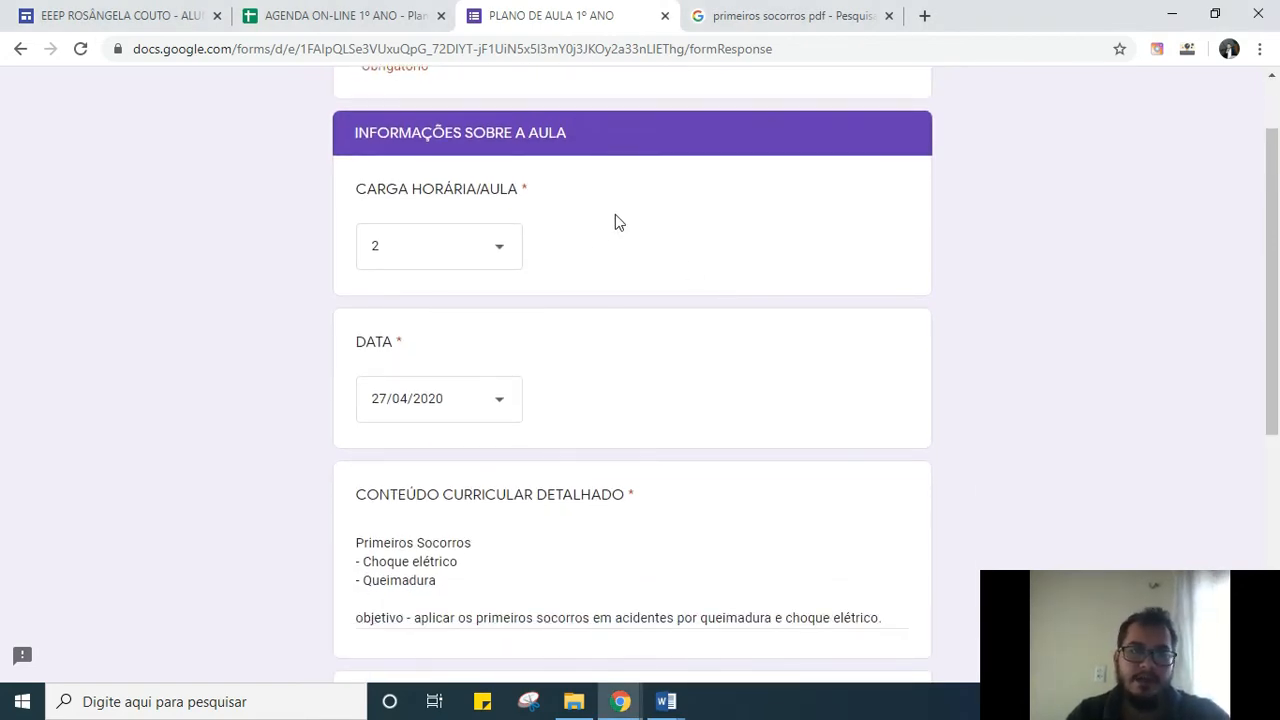
scroll(582, 400, down, 2)
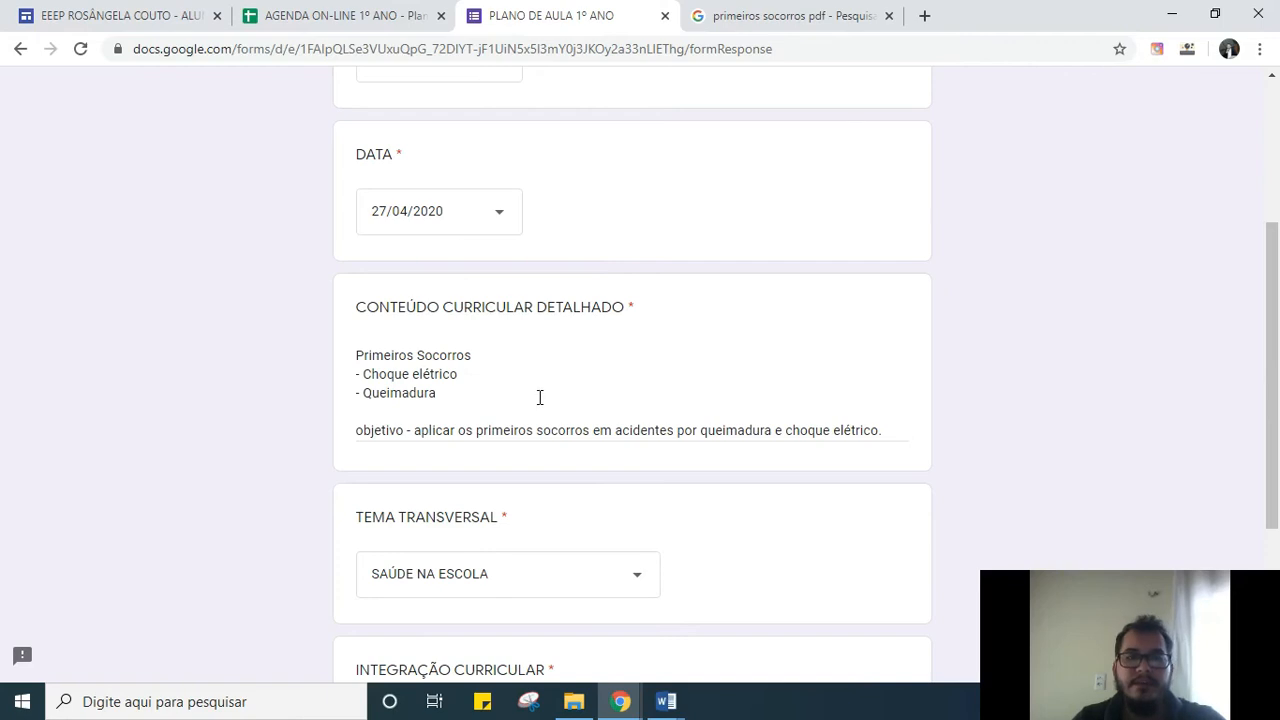
scroll(543, 392, down, 1)
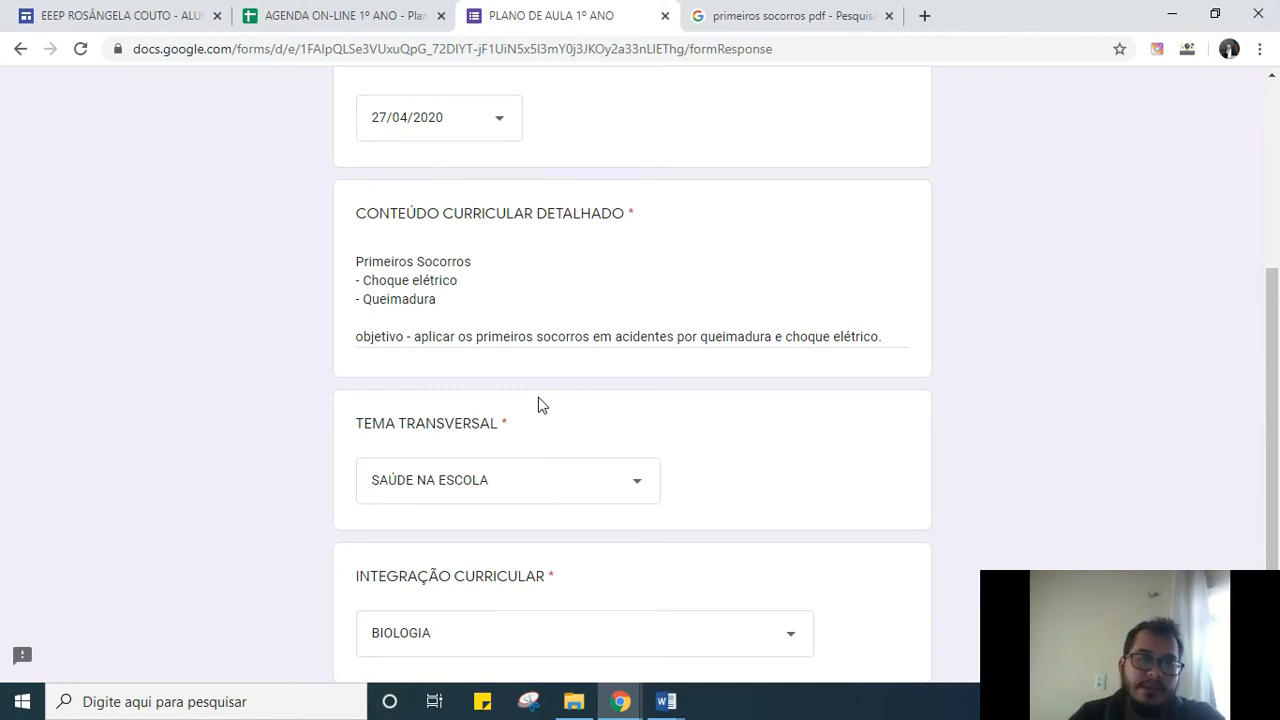
scroll(538, 404, down, 1)
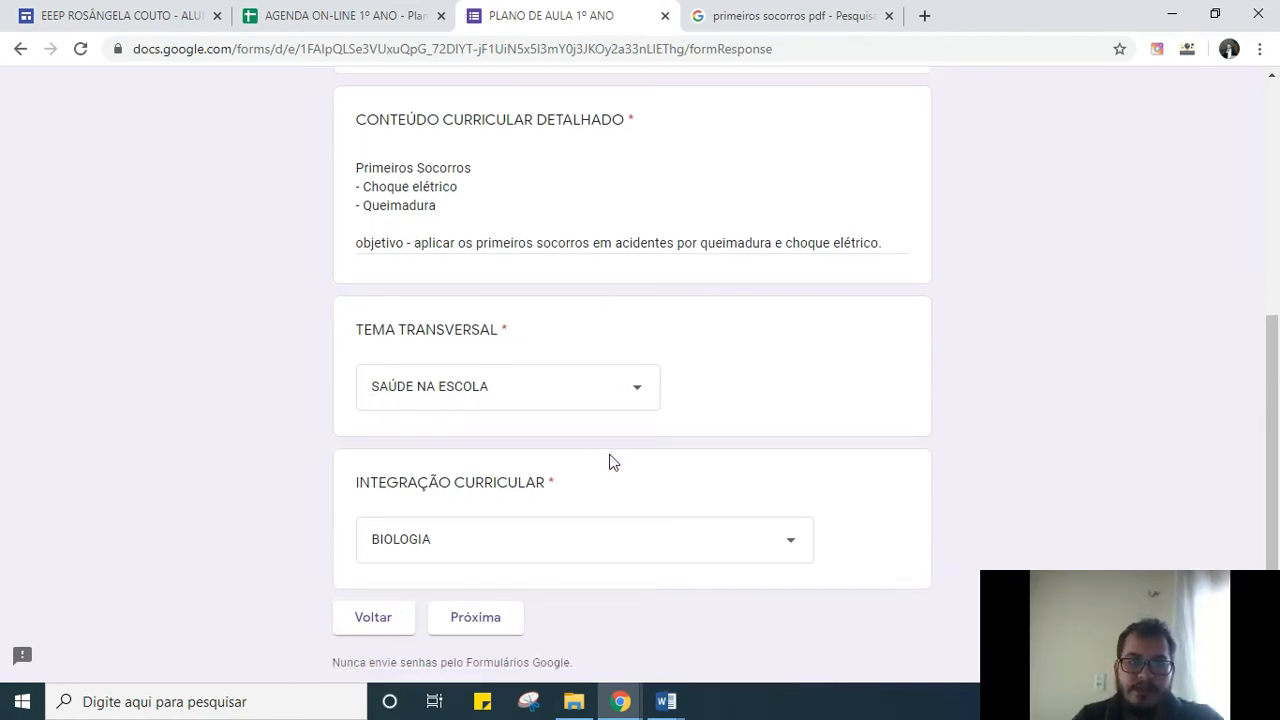
scroll(600, 470, down, 1)
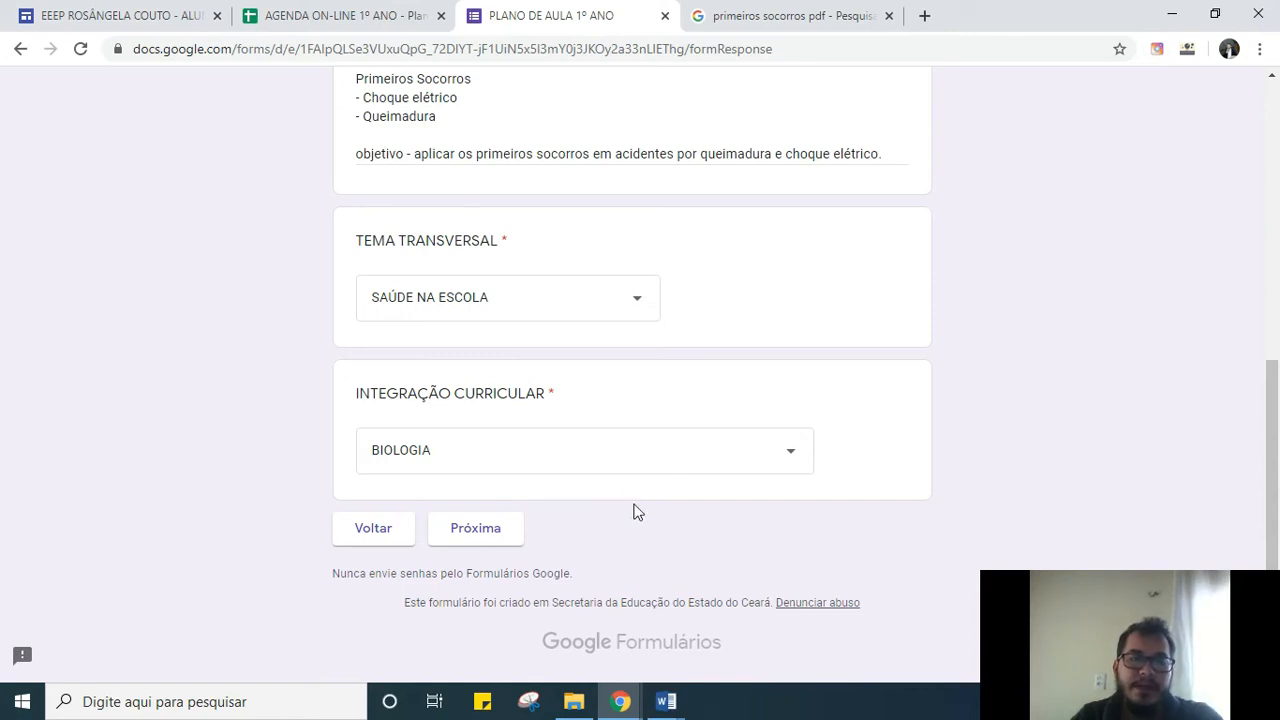
click(506, 533)
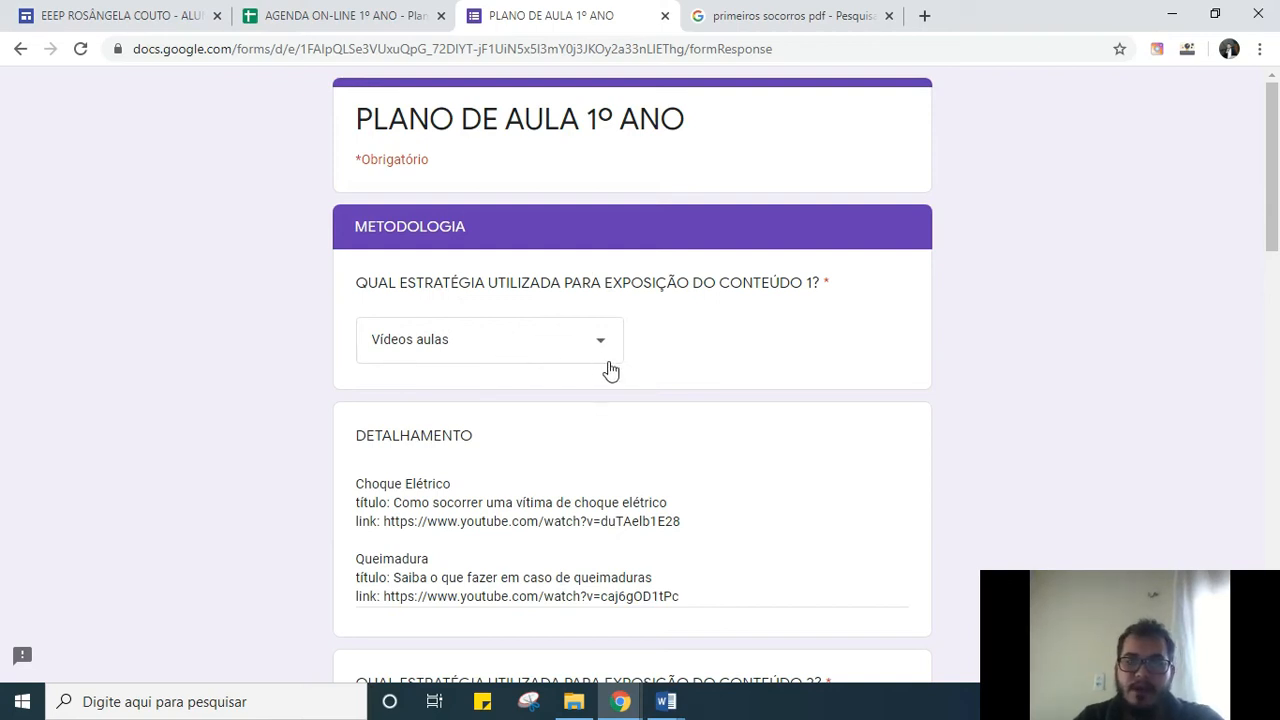
Step: Correct the misspelled word to "encenando" in the details of the strategy for exercising content 1
scroll(643, 409, down, 2)
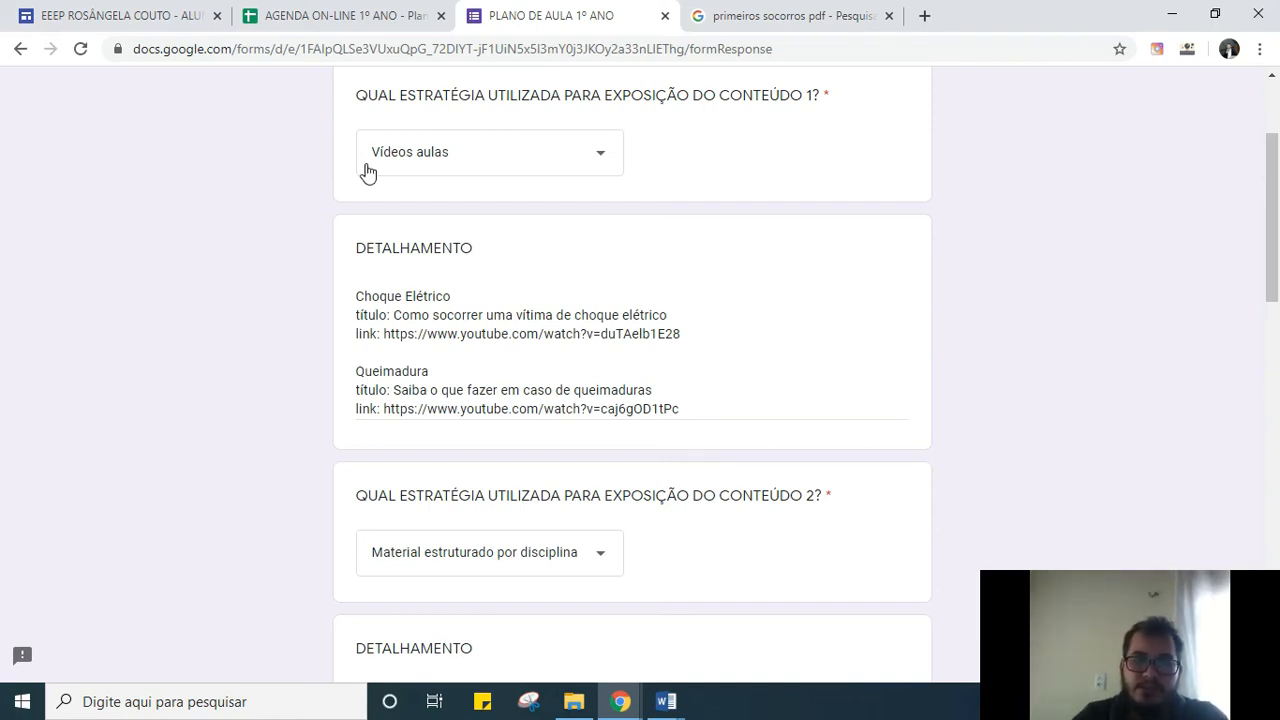
scroll(525, 278, down, 2)
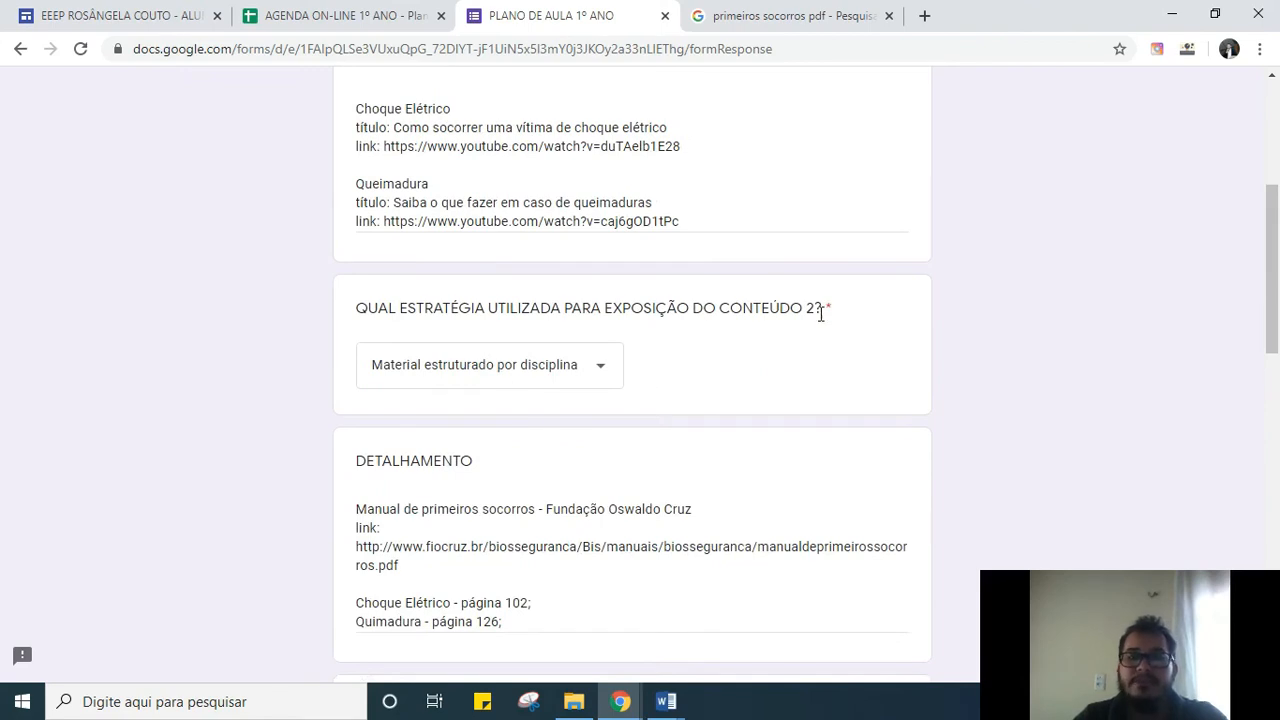
scroll(749, 372, down, 1)
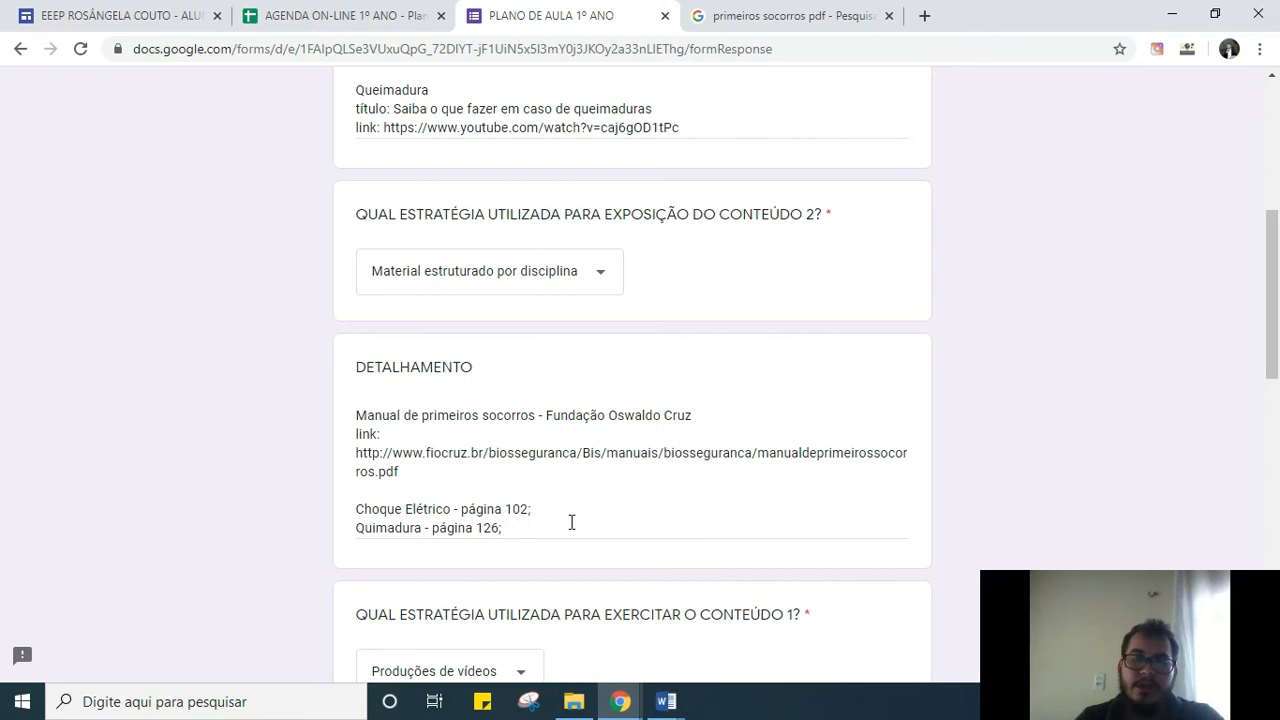
scroll(571, 520, down, 2)
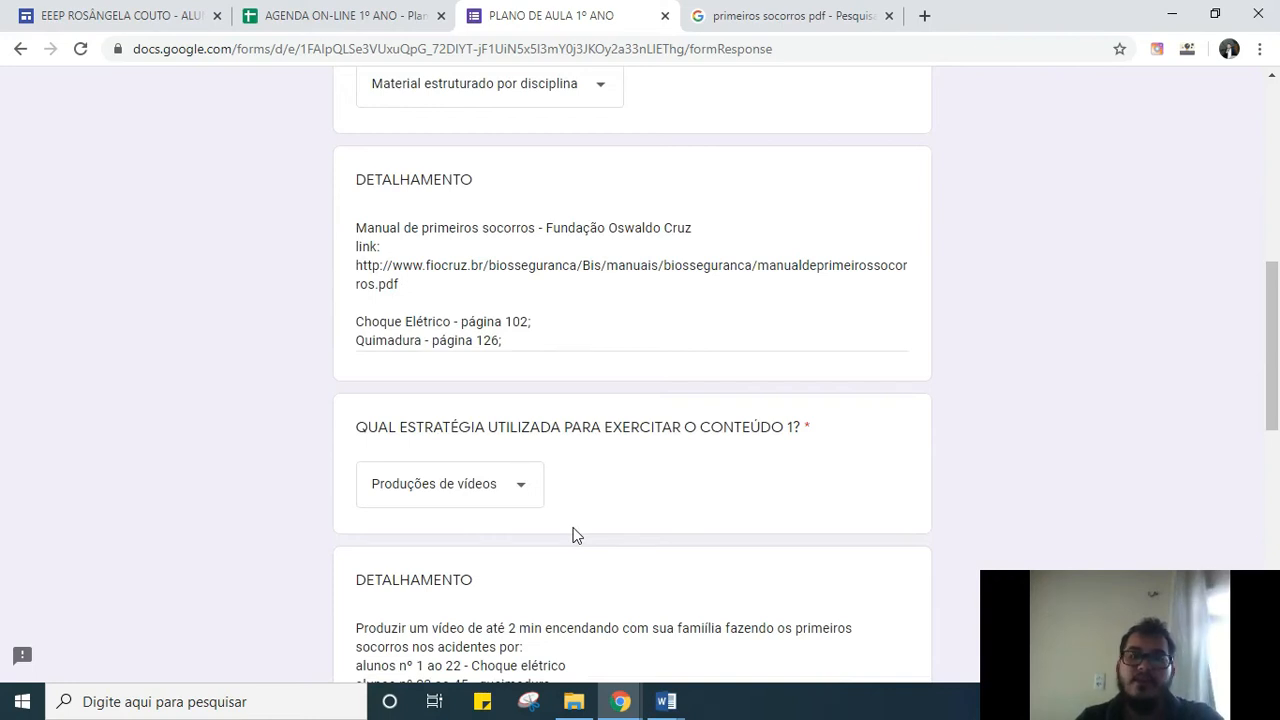
scroll(622, 518, down, 2)
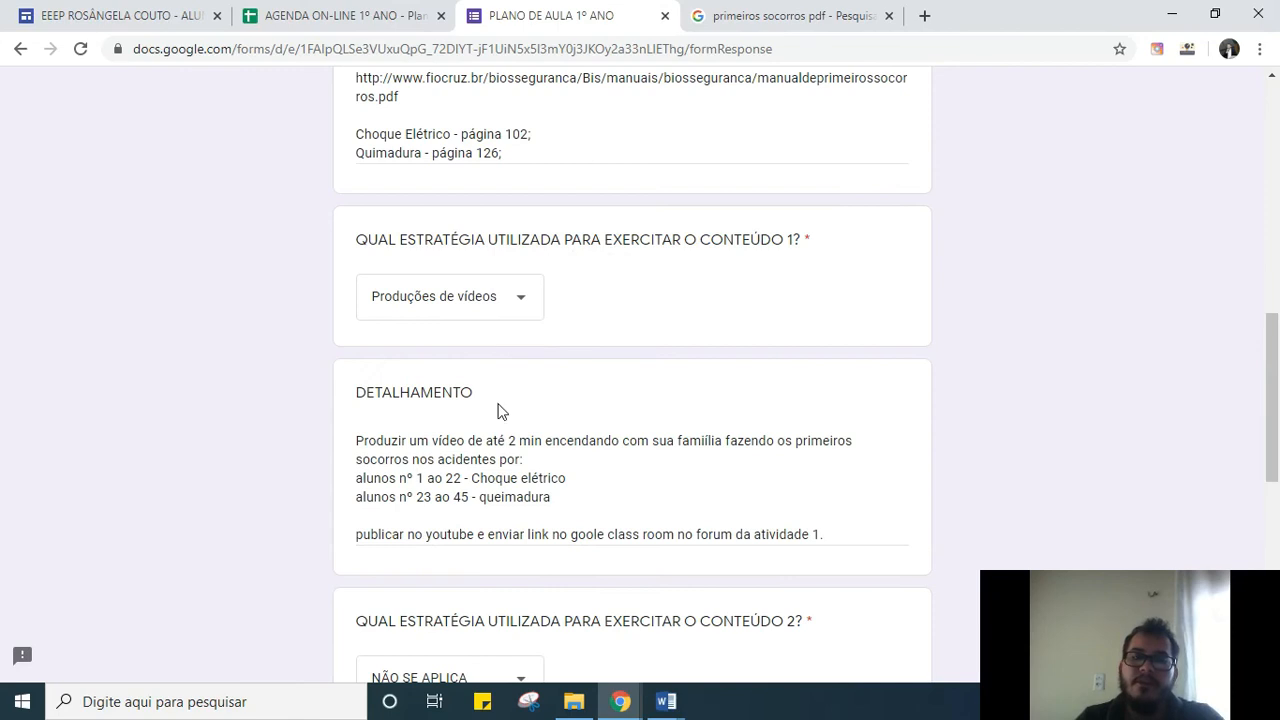
scroll(500, 412, down, 1)
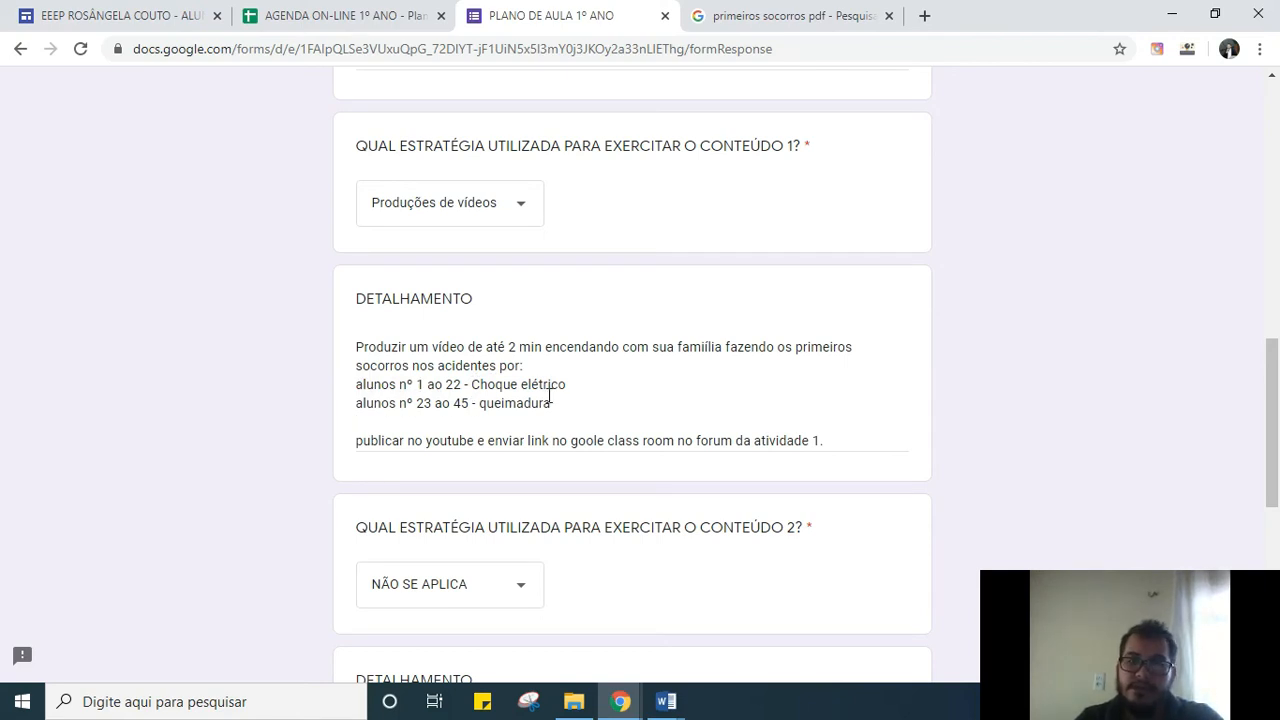
click(585, 346)
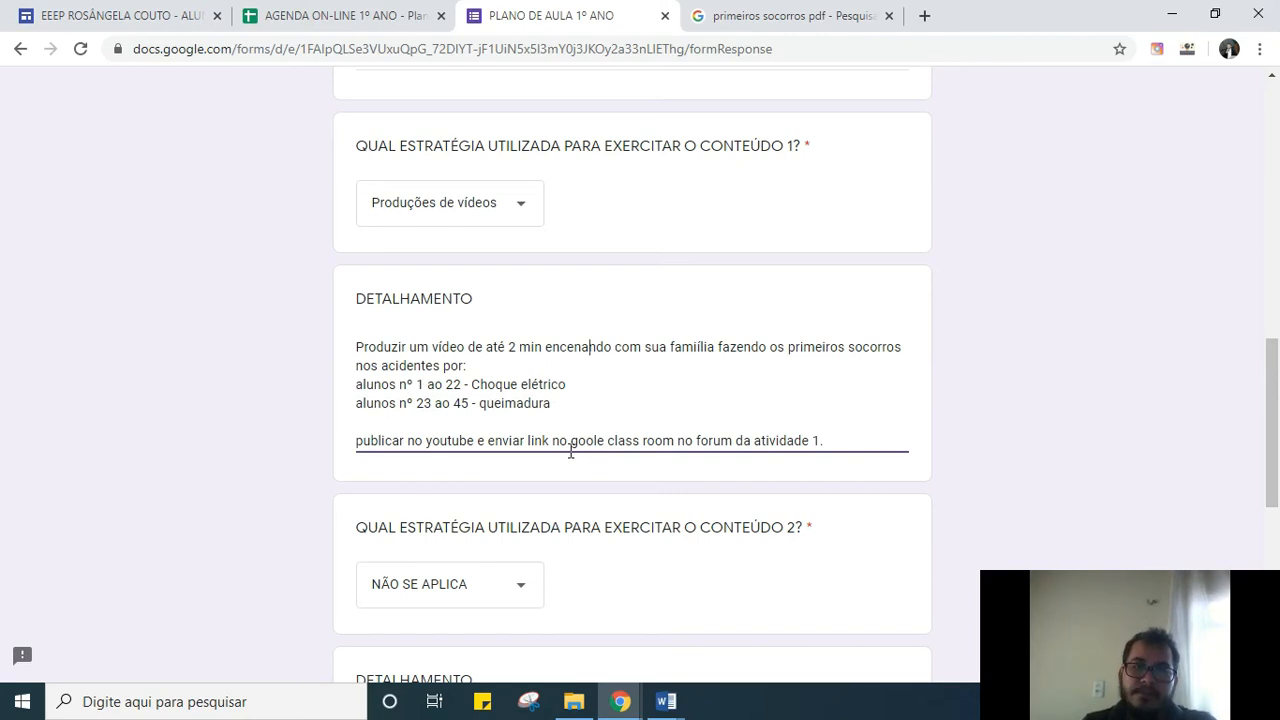
Step: Review the second exercise strategy and the two platform answers, and advance to the teacher feedback section
scroll(570, 450, down, 1)
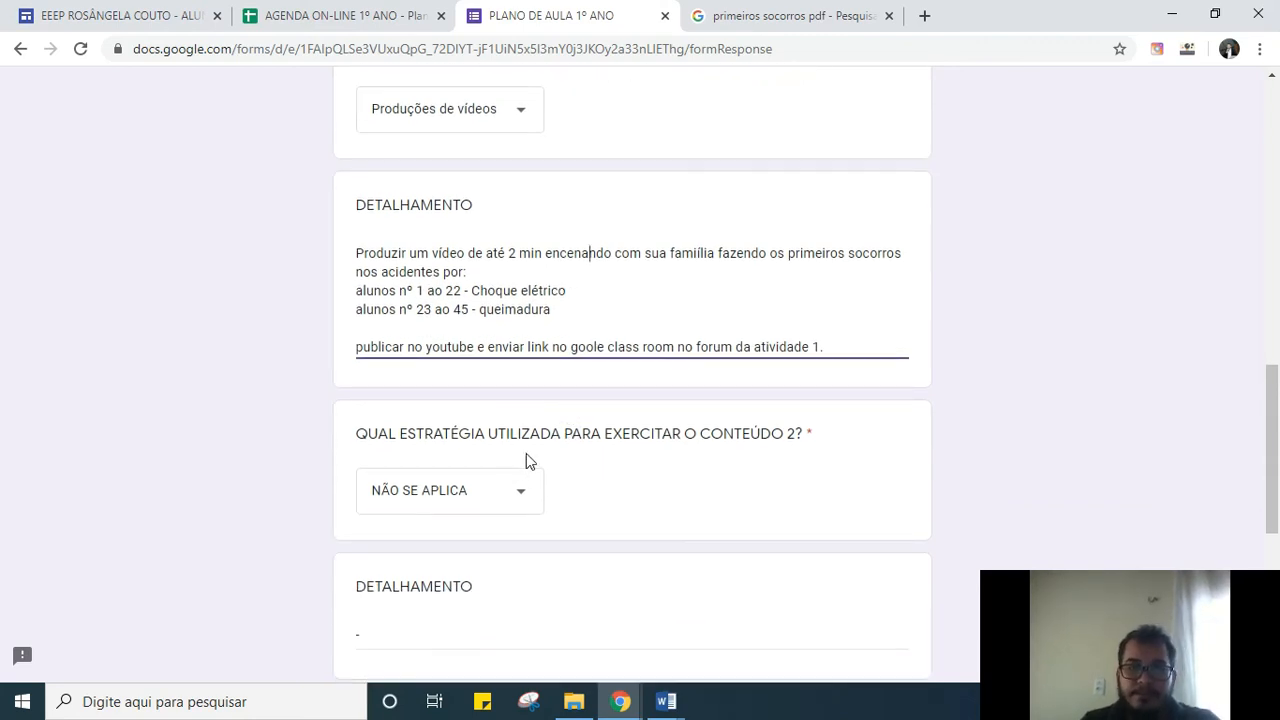
scroll(540, 505, down, 1)
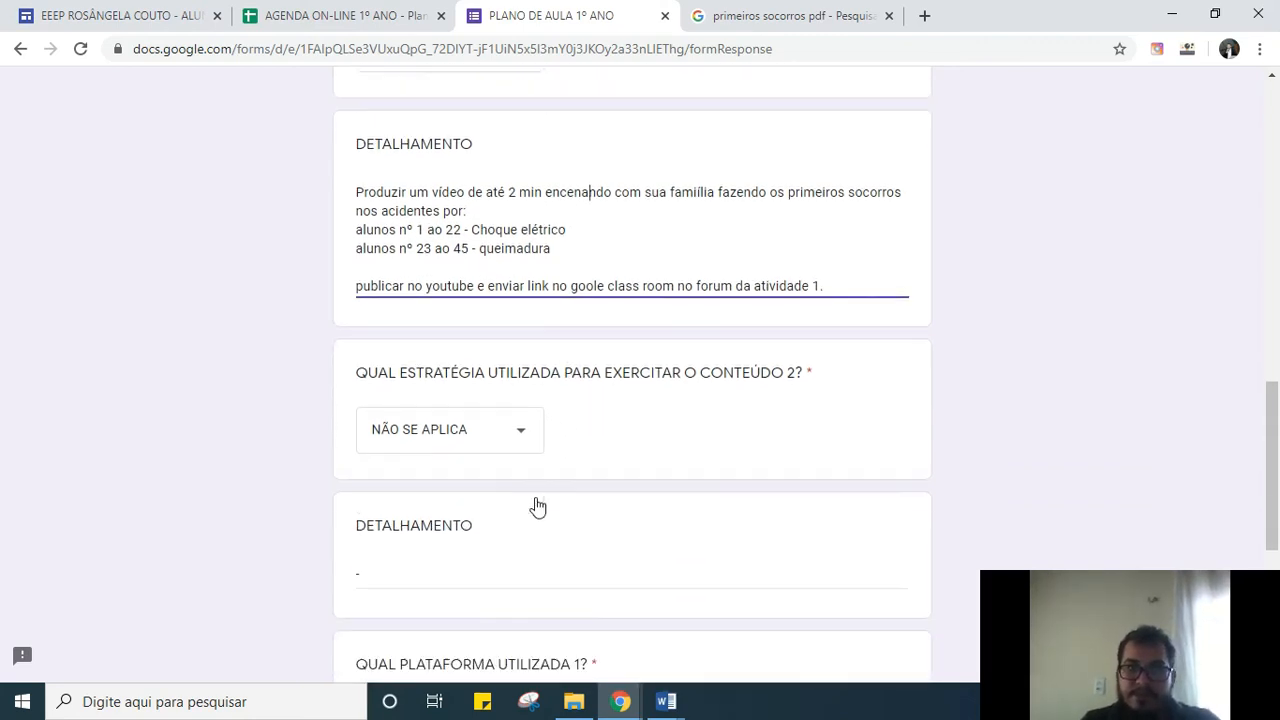
scroll(565, 452, down, 3)
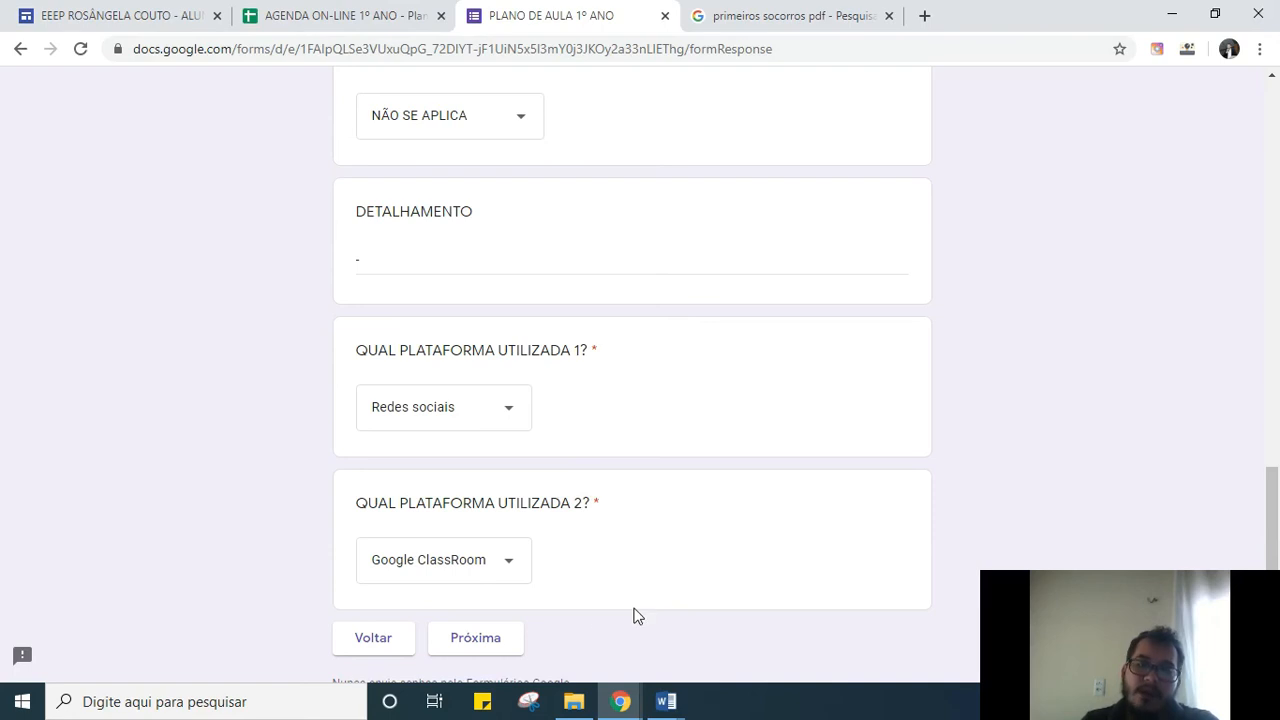
scroll(610, 622, down, 2)
click(492, 558)
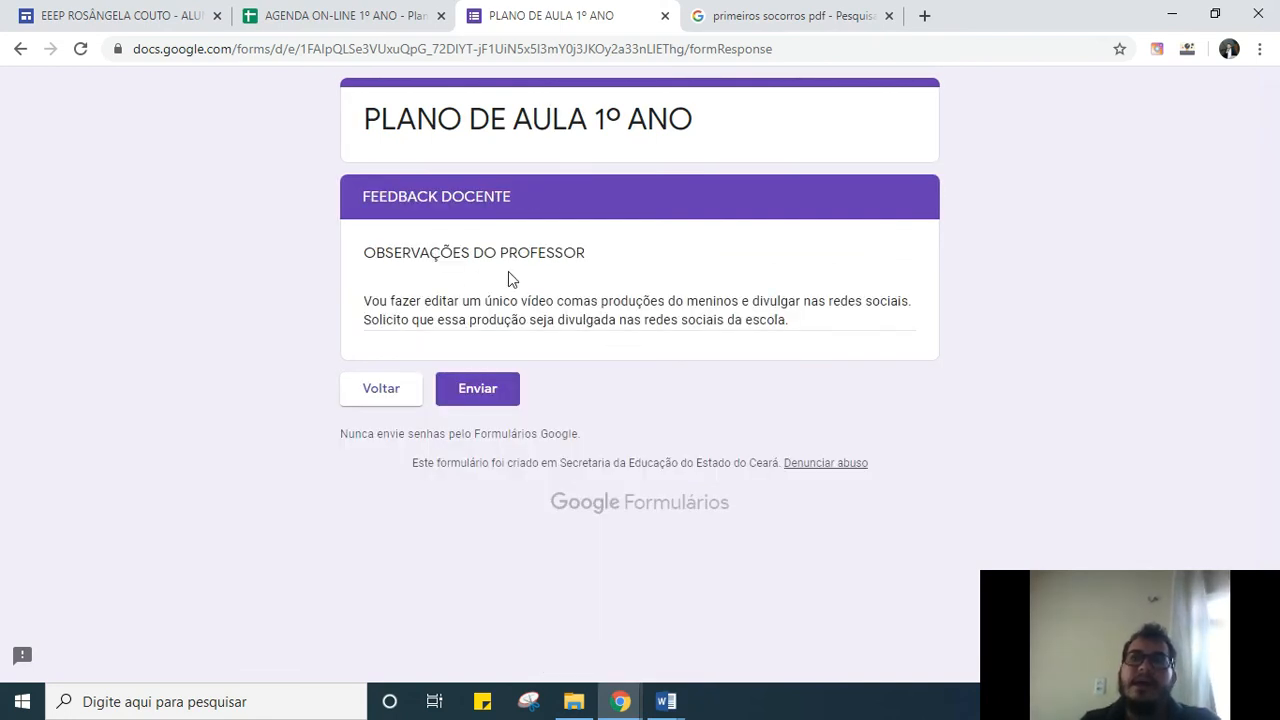
Step: Revise the teacher's observations to begin "Vou editar um único vídeo com as produções do alunos" and submit the form
click(584, 301)
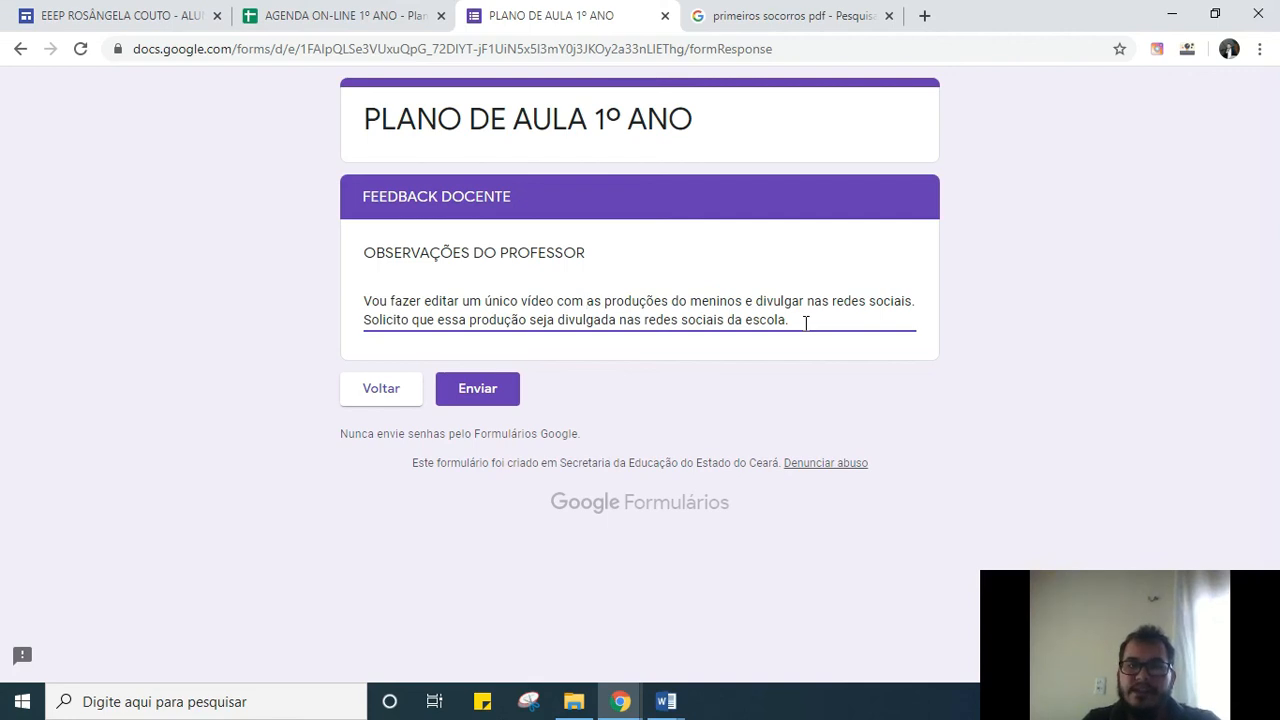
double_click(400, 301)
key(BackSpace)
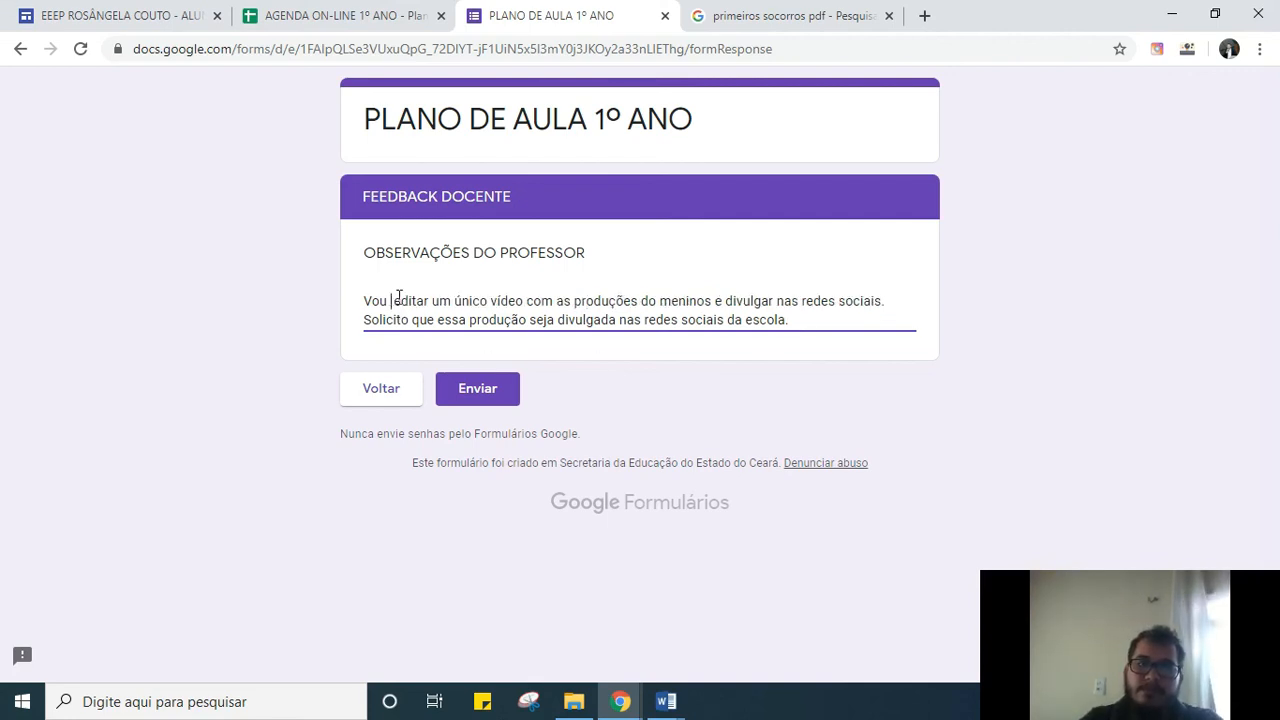
double_click(688, 301)
text(alunos)
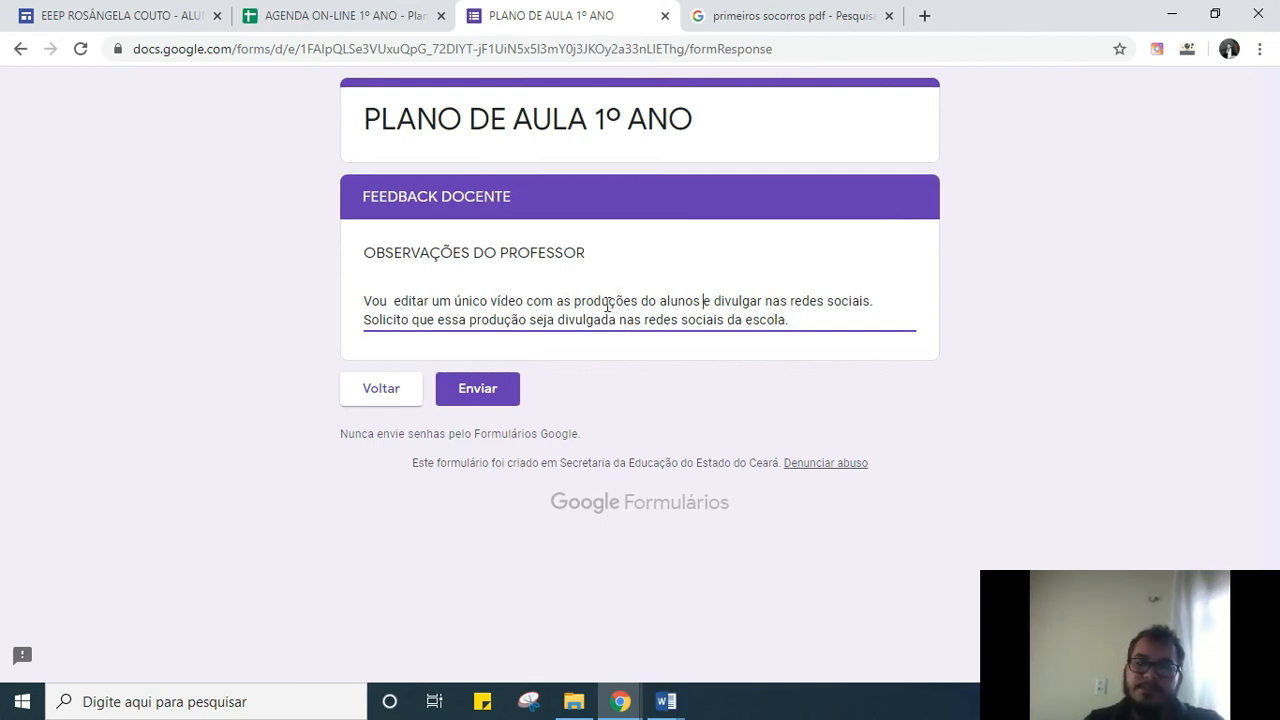
click(503, 394)
Step: Switch to the AGENDA ON-LINE 1º ANO spreadsheet and examine the Educação Física lesson record across all its columns
click(374, 14)
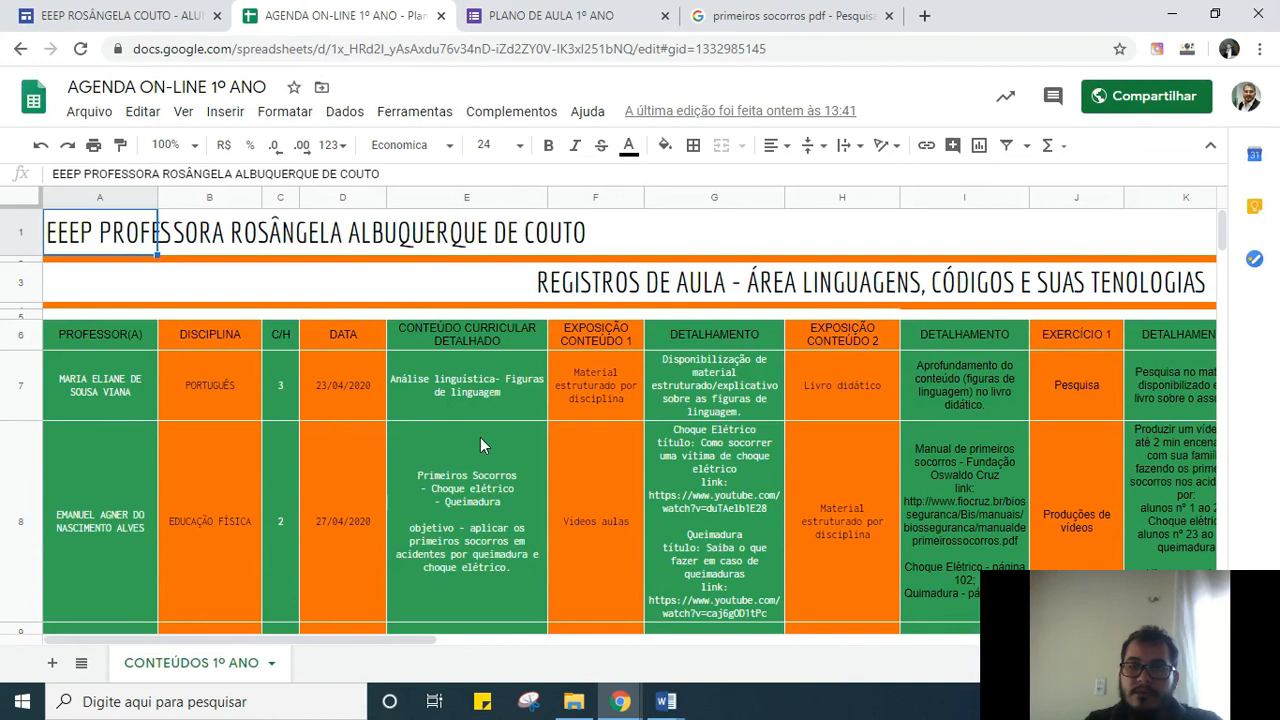
scroll(480, 437, down, 1)
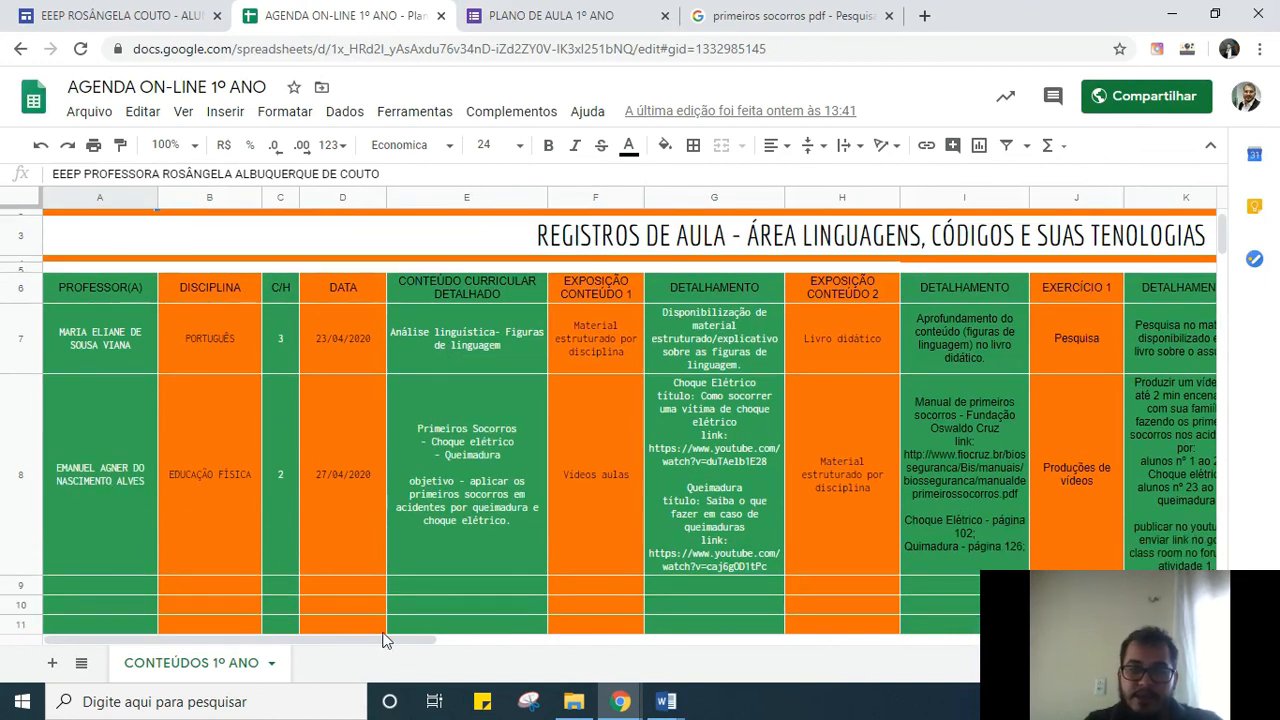
scroll(460, 625, down, 1)
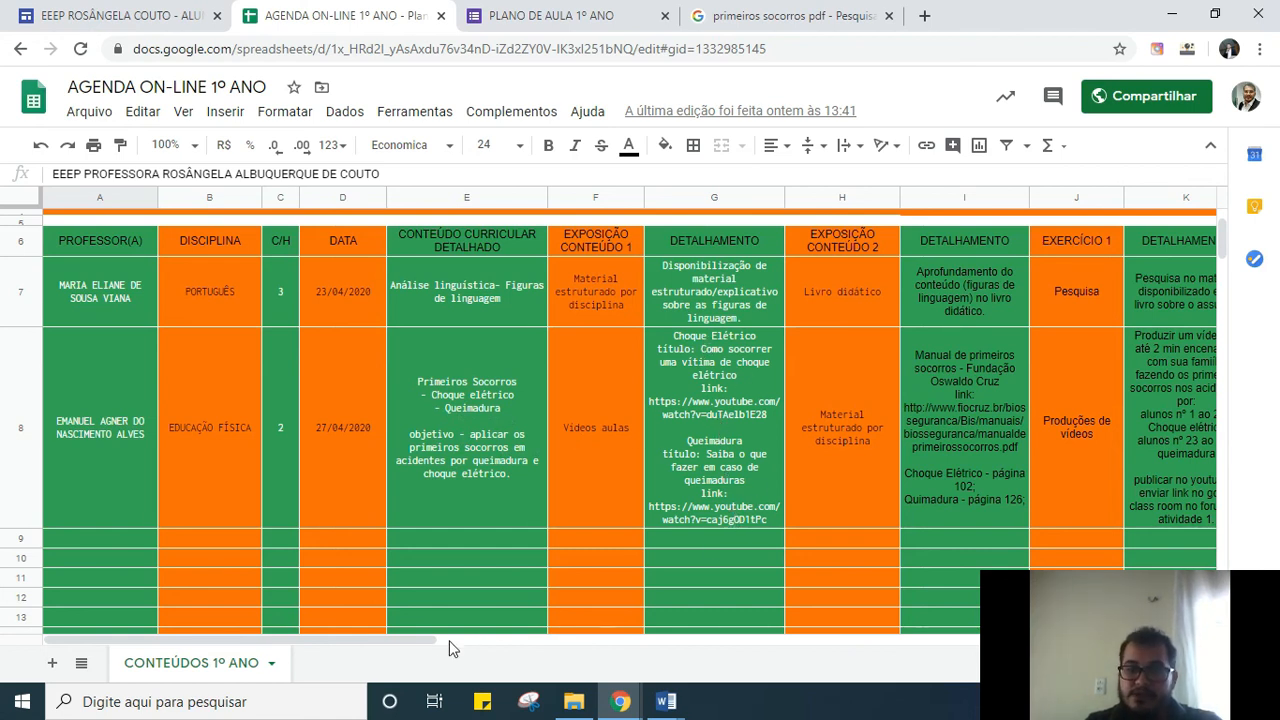
drag(408, 638, 432, 640)
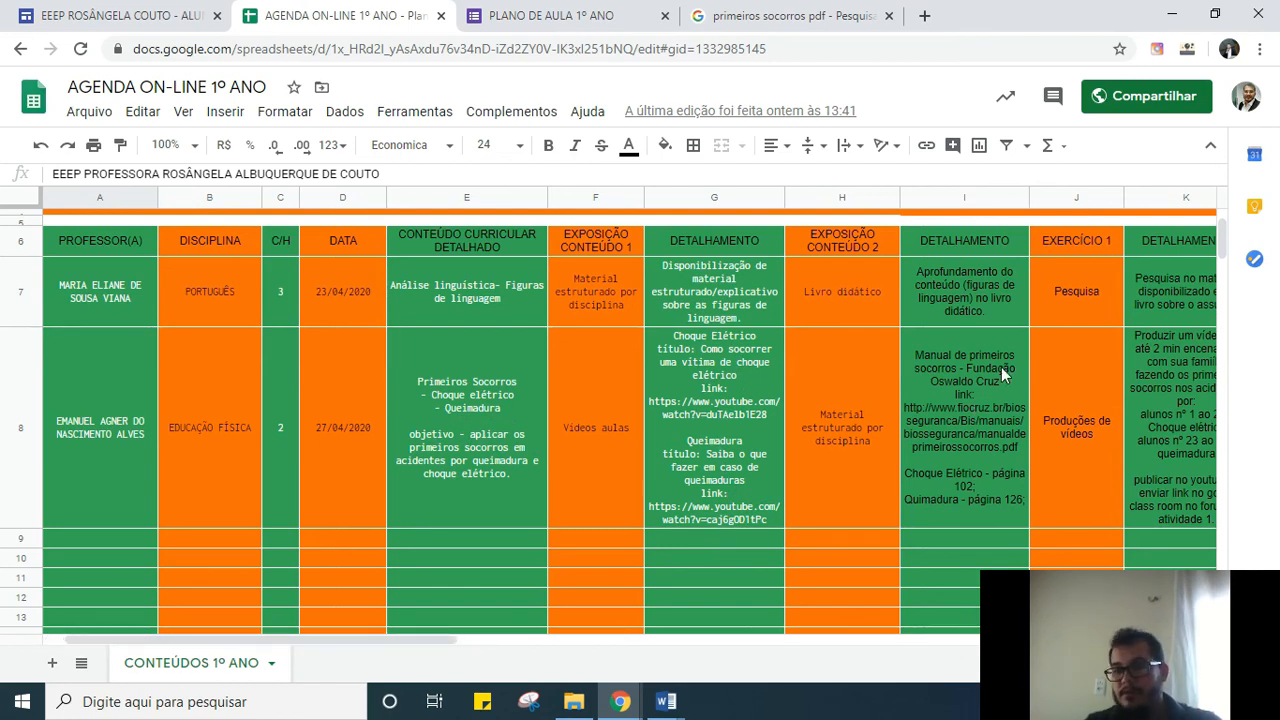
drag(430, 638, 629, 630)
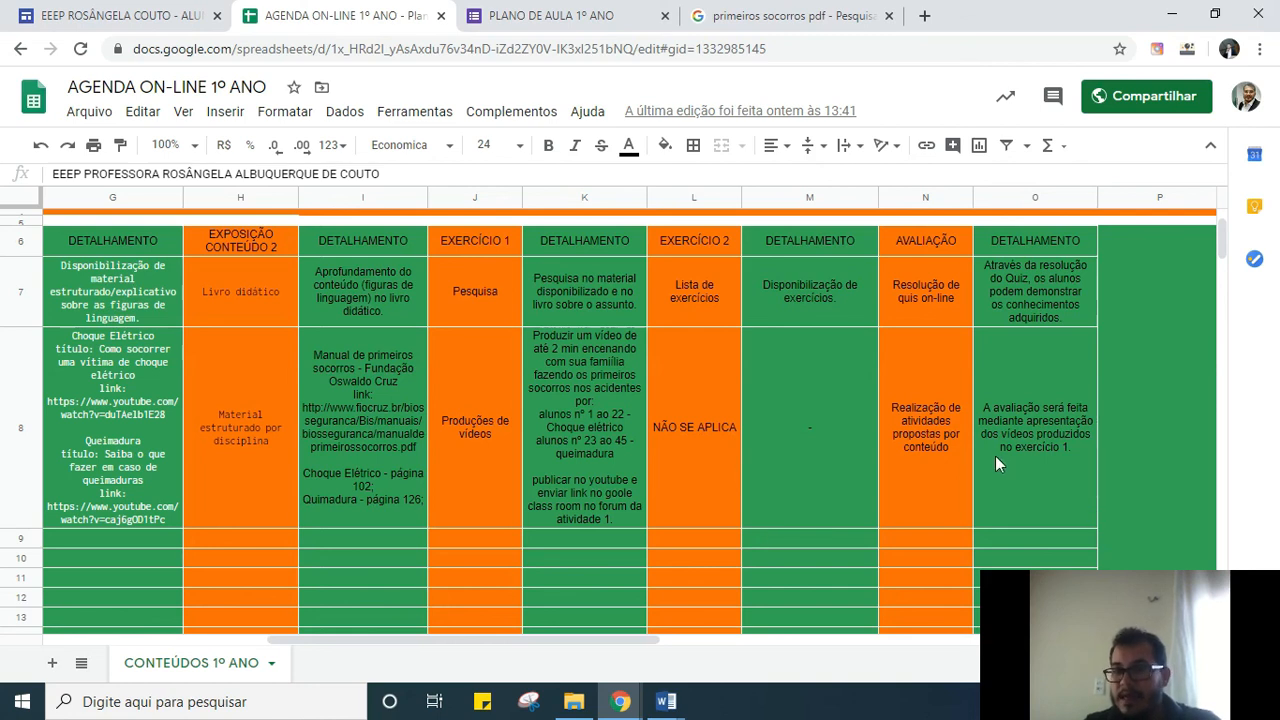
drag(655, 634, 416, 634)
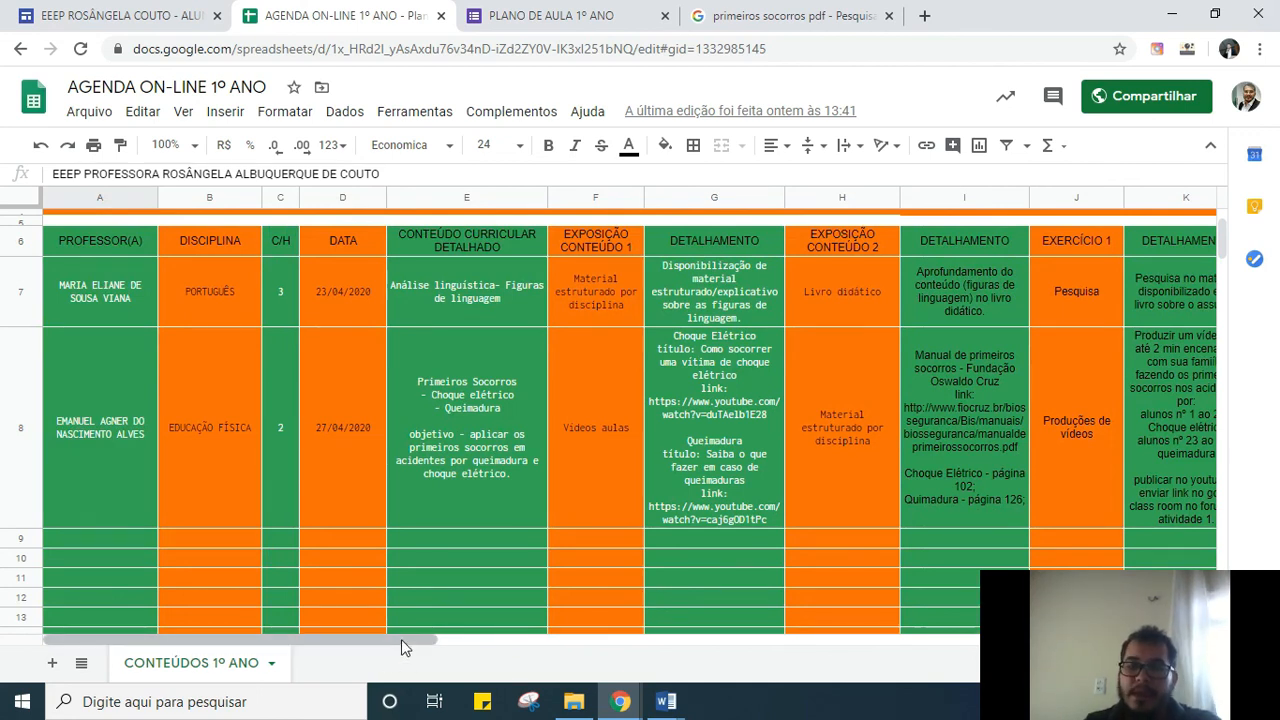
drag(417, 638, 509, 636)
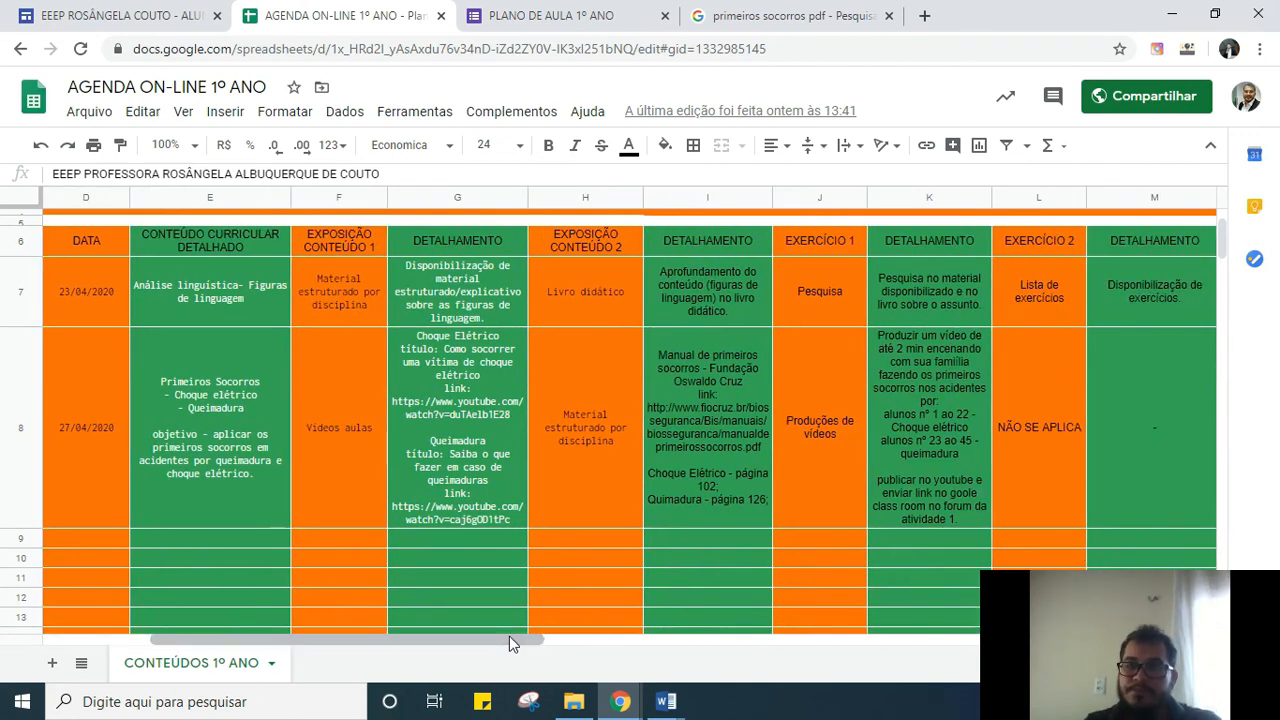
drag(509, 636, 311, 621)
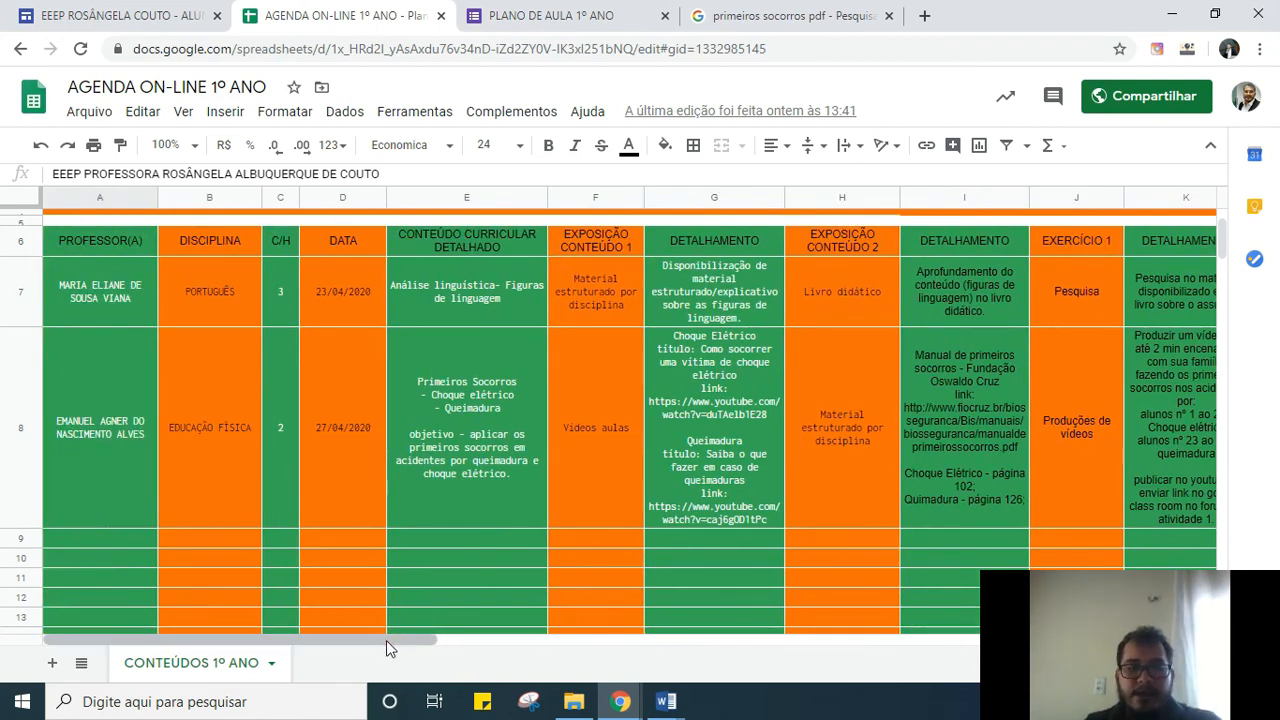